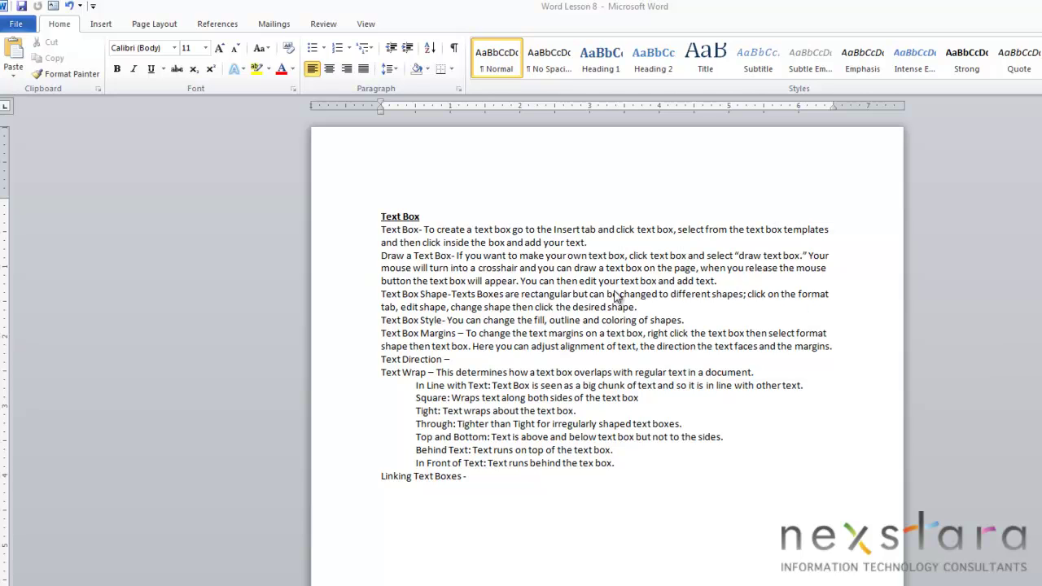
- Browse the built-in text box gallery and insert the Austin Sidebar template into the document
{"action": "left_click", "coordinate": [102, 23]}
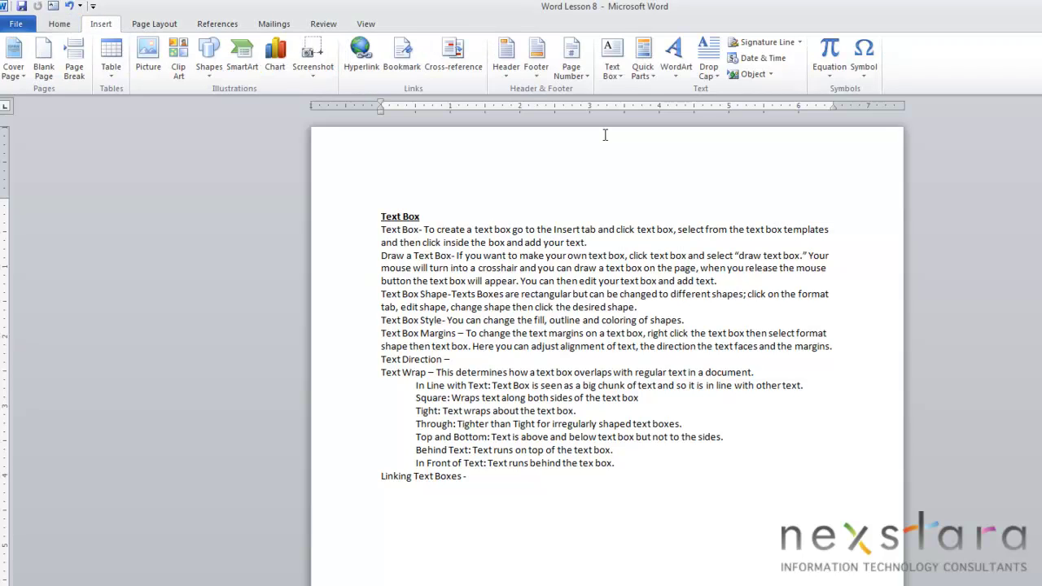
{"action": "left_click", "coordinate": [612, 65]}
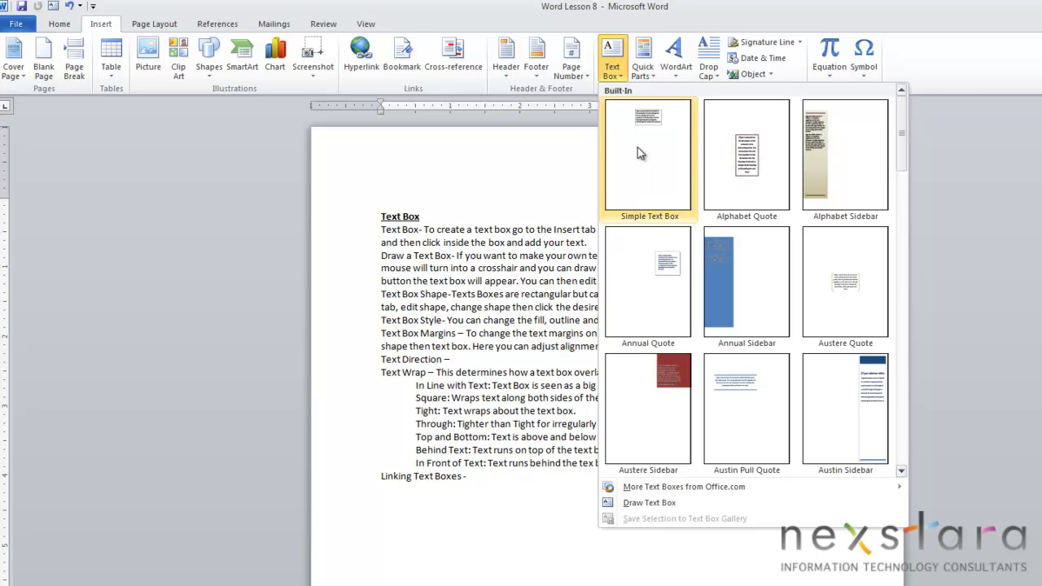
{"action": "scroll", "coordinate": [737, 258], "scroll_direction": "down", "scroll_amount": 5}
{"action": "scroll", "coordinate": [730, 287], "scroll_direction": "down", "scroll_amount": 3}
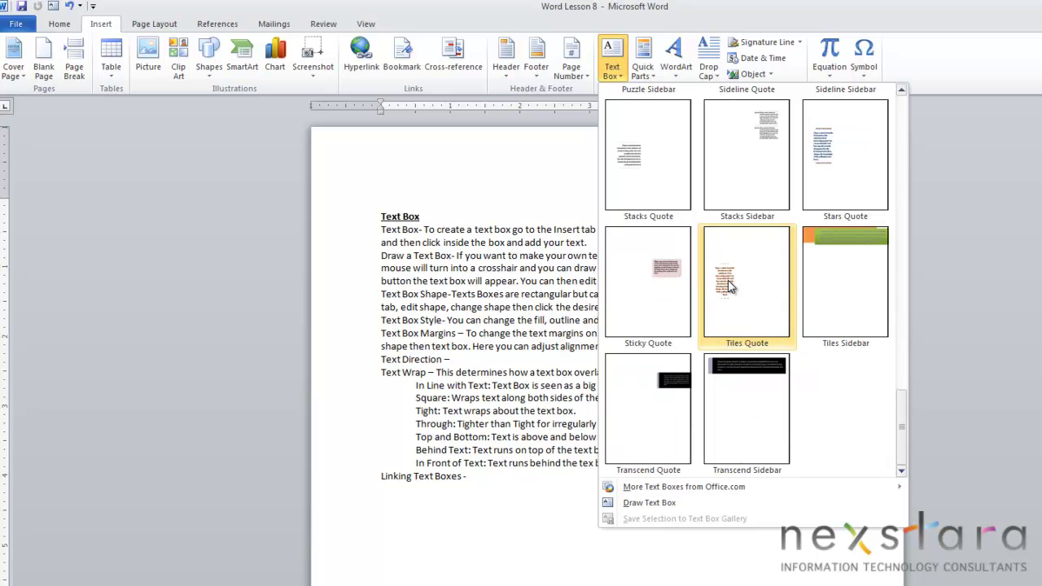
{"action": "scroll", "coordinate": [731, 287], "scroll_direction": "up", "scroll_amount": 8}
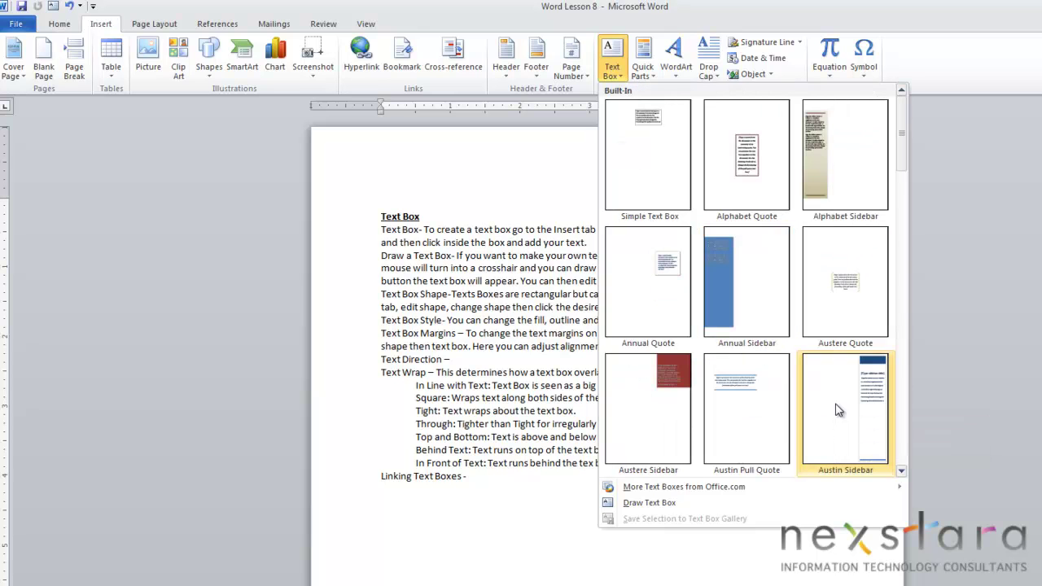
{"action": "left_click", "coordinate": [840, 409]}
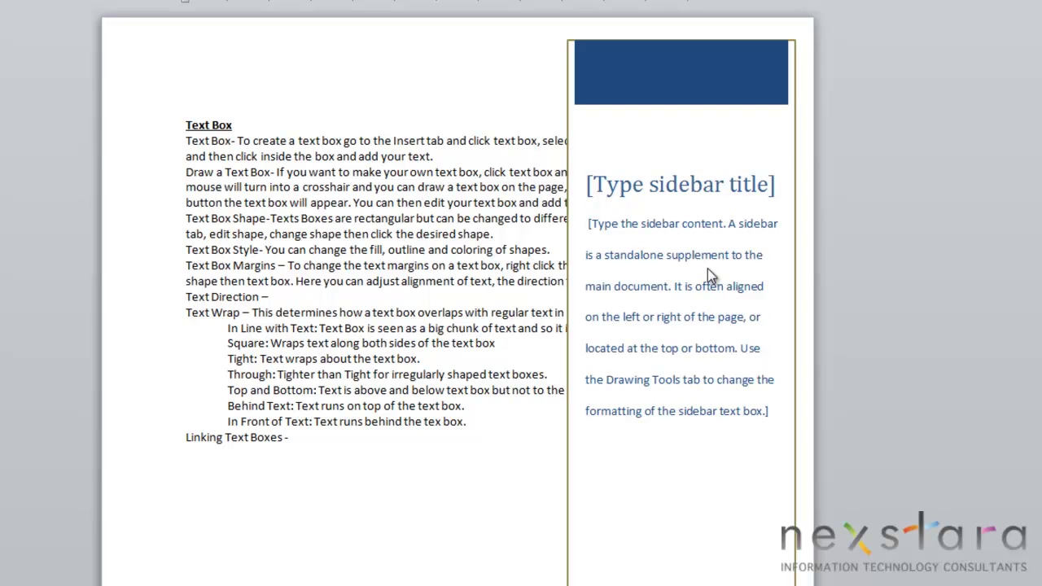
- Replace the sidebar's content placeholder with "This is a test." and delete its title placeholder
{"action": "left_click", "coordinate": [645, 224]}
{"action": "type", "text": "This is a test."}
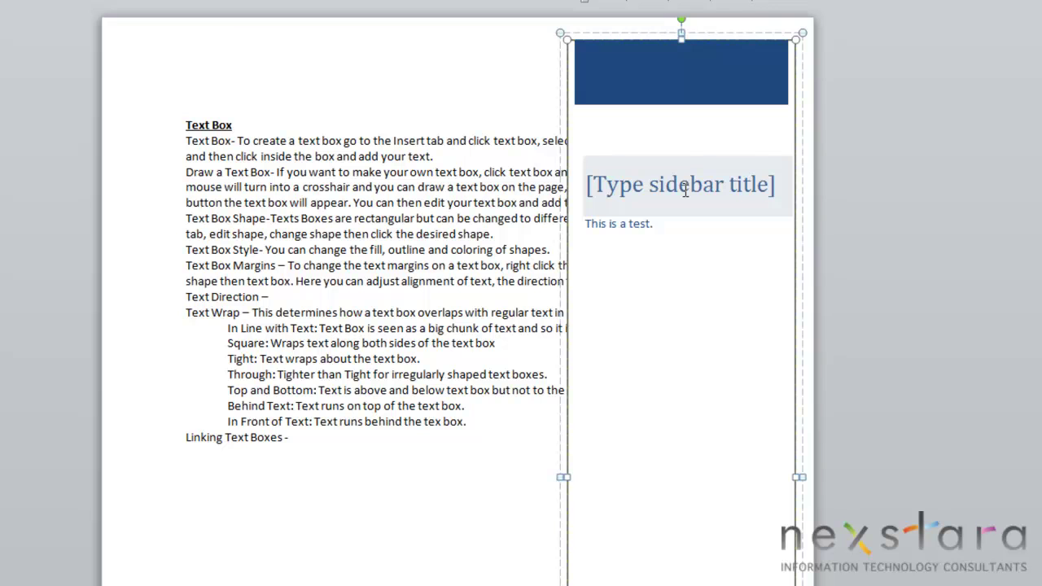
{"action": "left_click", "coordinate": [613, 184]}
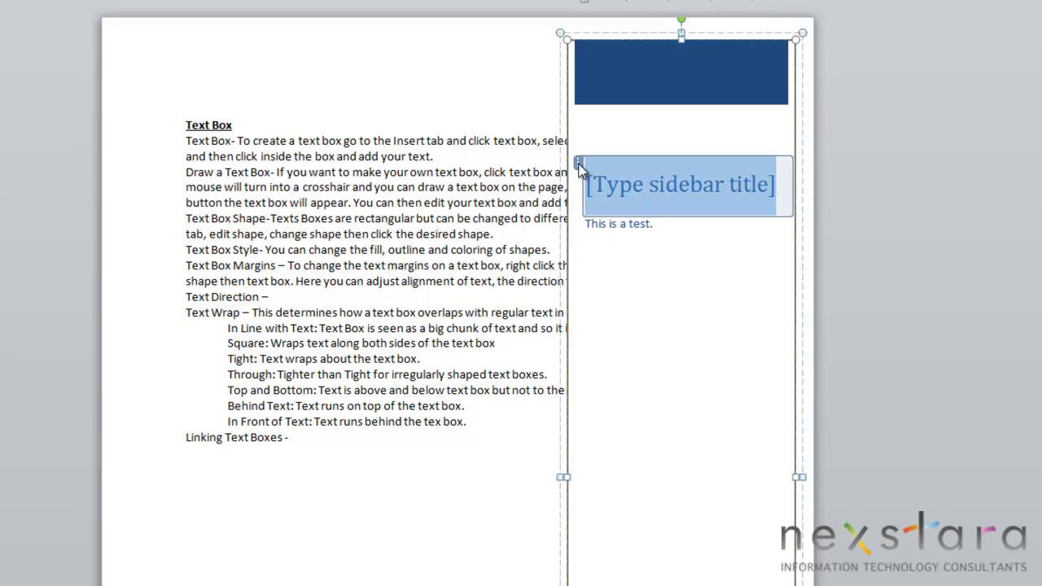
{"action": "key", "text": "Delete"}
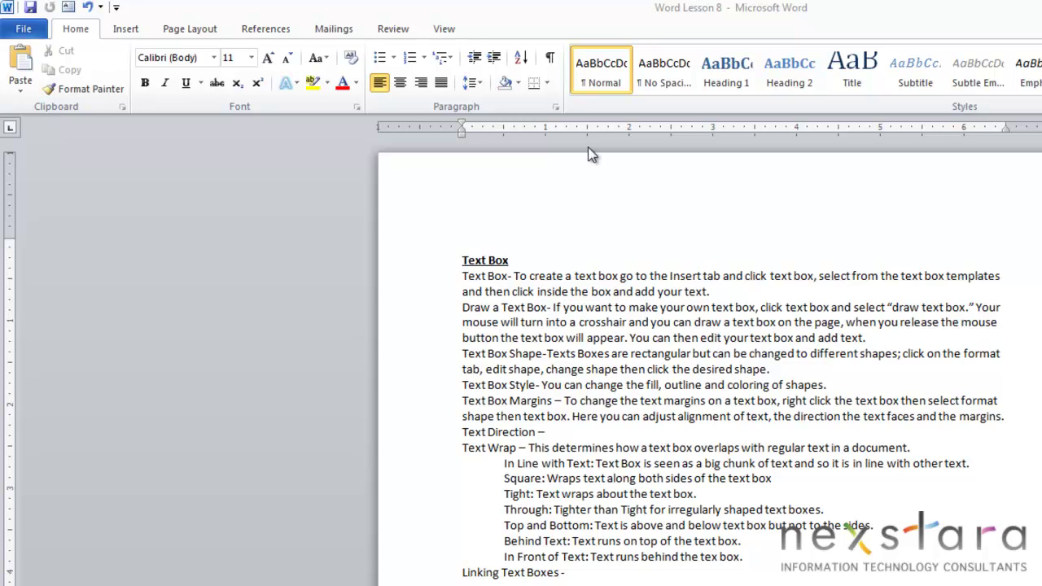
- Draw a custom rectangular text box in the empty space below the "Linking Text Boxes" line
{"action": "left_click", "coordinate": [126, 29]}
{"action": "left_click", "coordinate": [741, 60]}
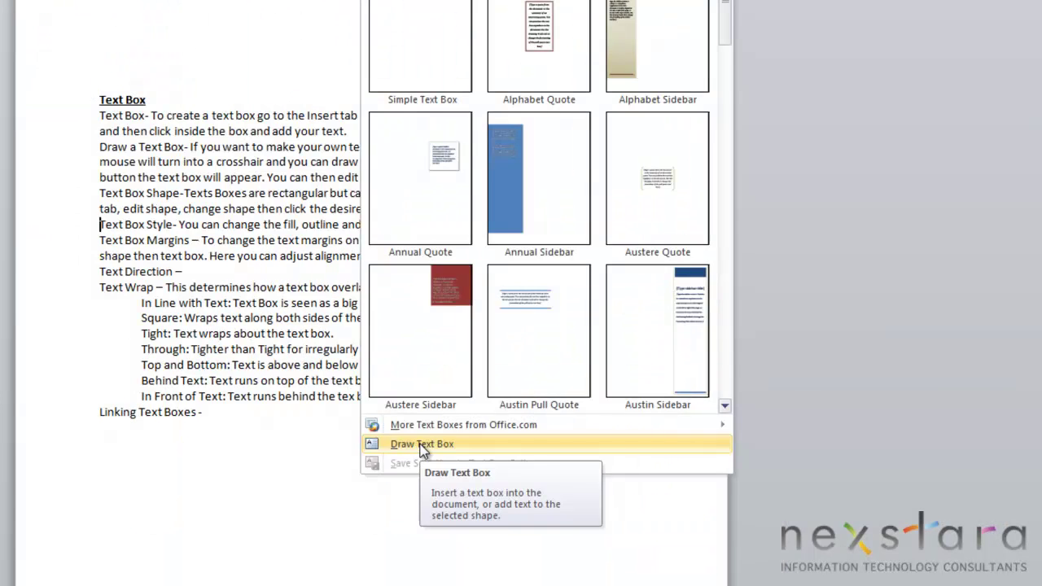
{"action": "left_click", "coordinate": [469, 566]}
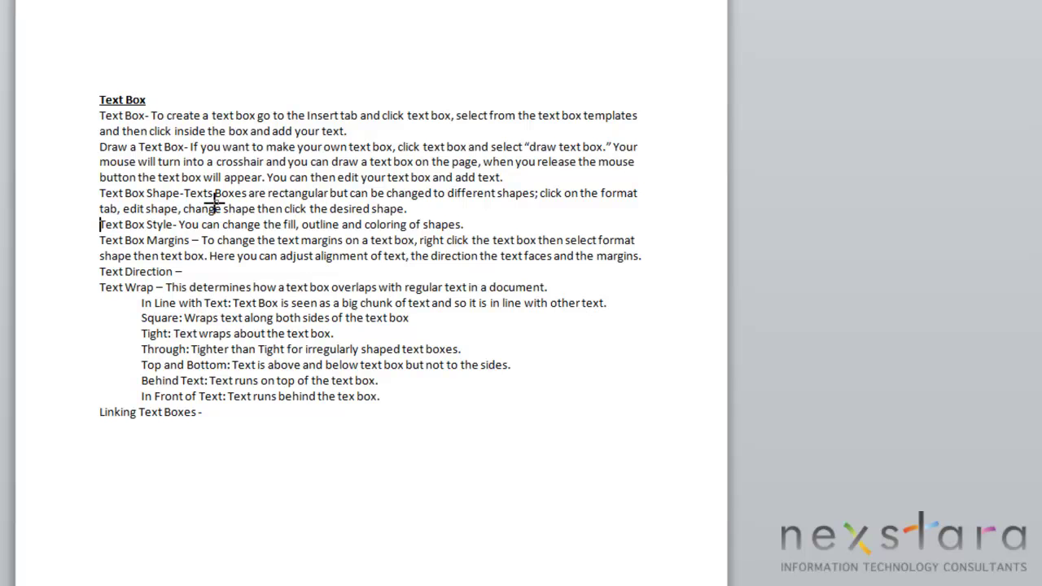
{"action": "left_click_drag", "start_coordinate": [214, 200], "coordinate": [449, 343]}
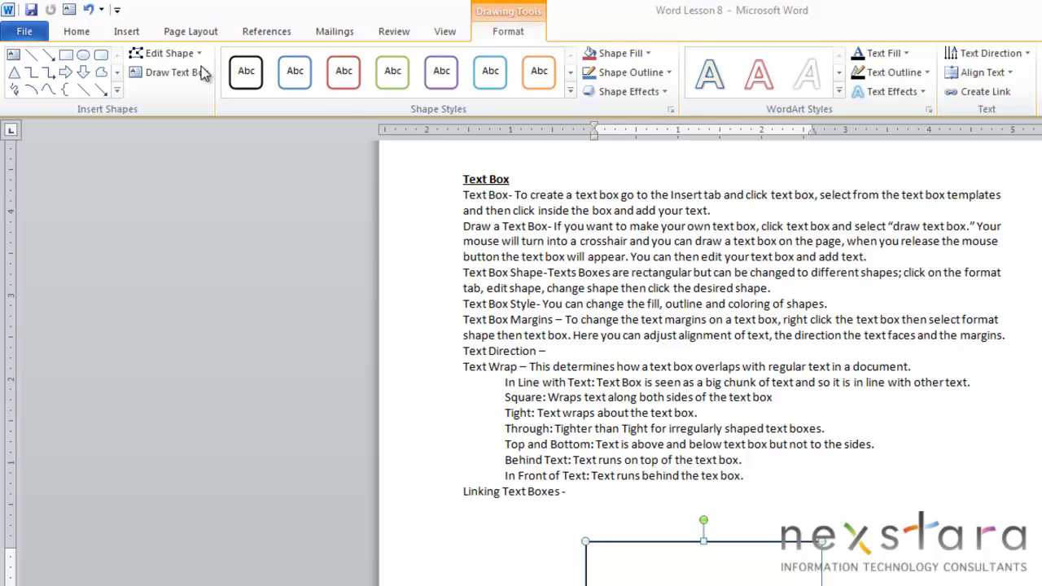
- Change the text box's shape to a heart and apply the solid red shape style
{"action": "left_click", "coordinate": [173, 53]}
{"action": "mouse_move", "coordinate": [178, 81]}
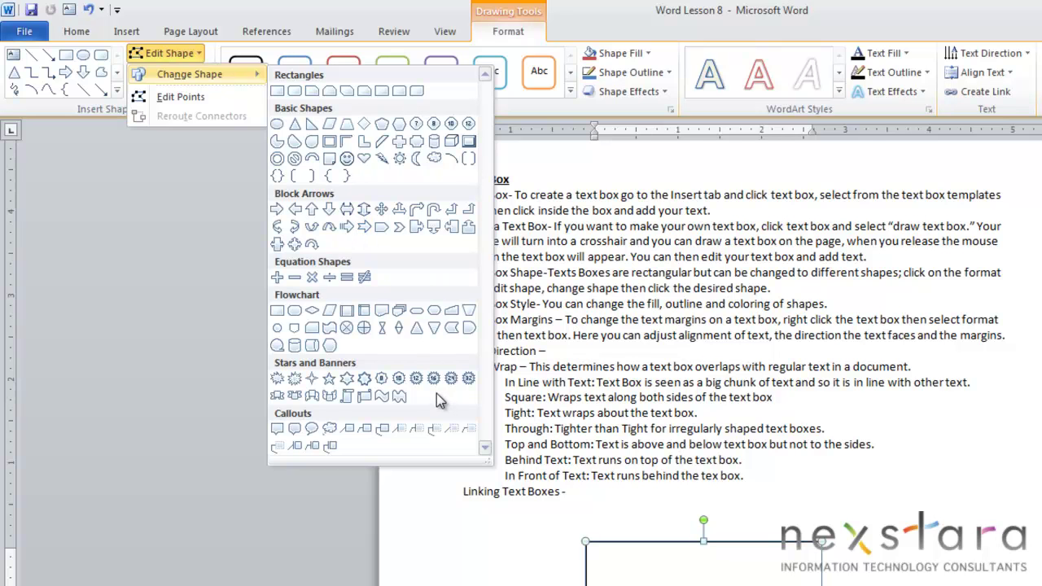
{"action": "left_click", "coordinate": [364, 162]}
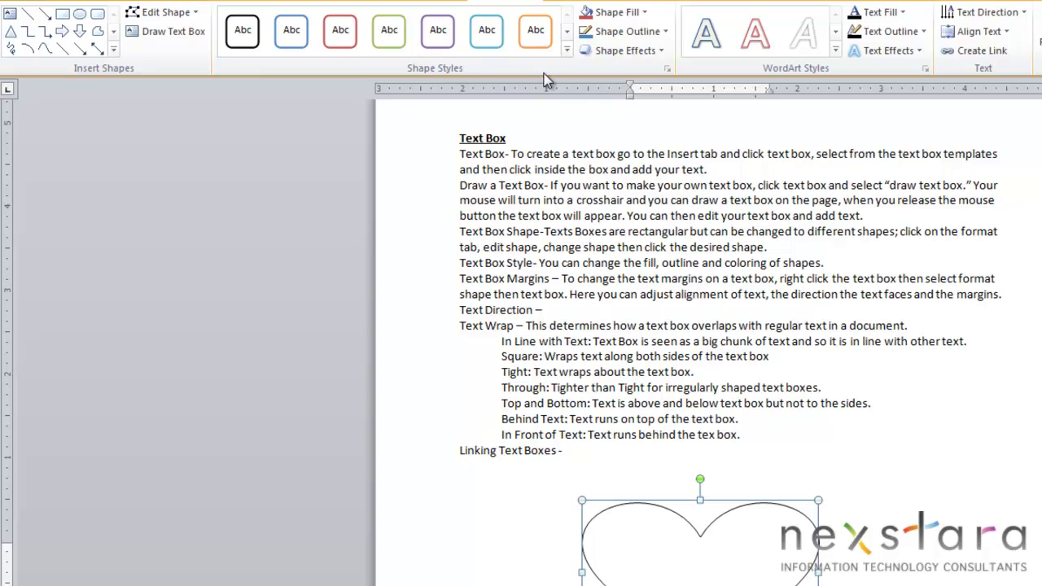
{"action": "left_click", "coordinate": [567, 51]}
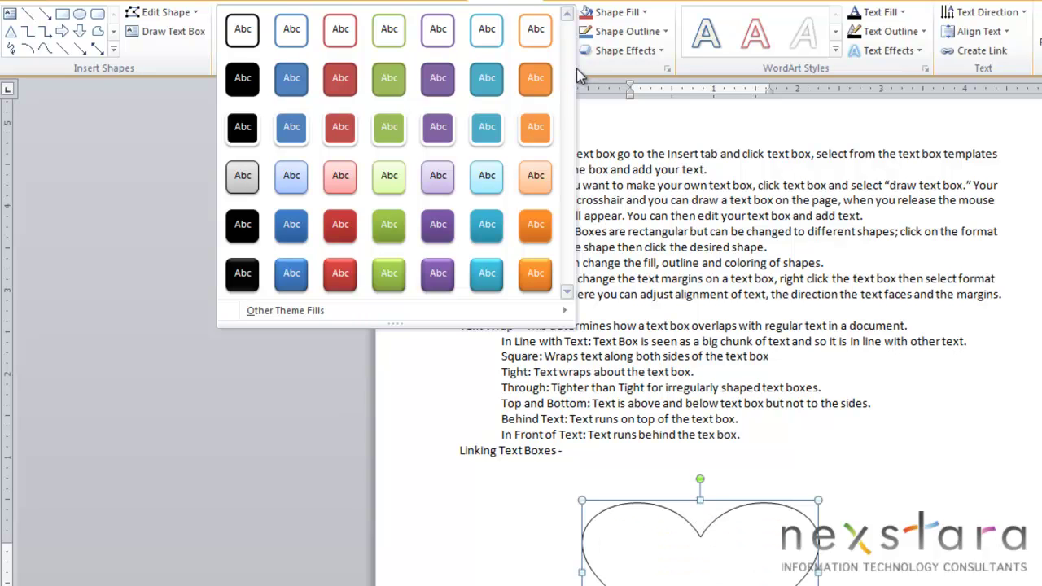
{"action": "left_click", "coordinate": [338, 83]}
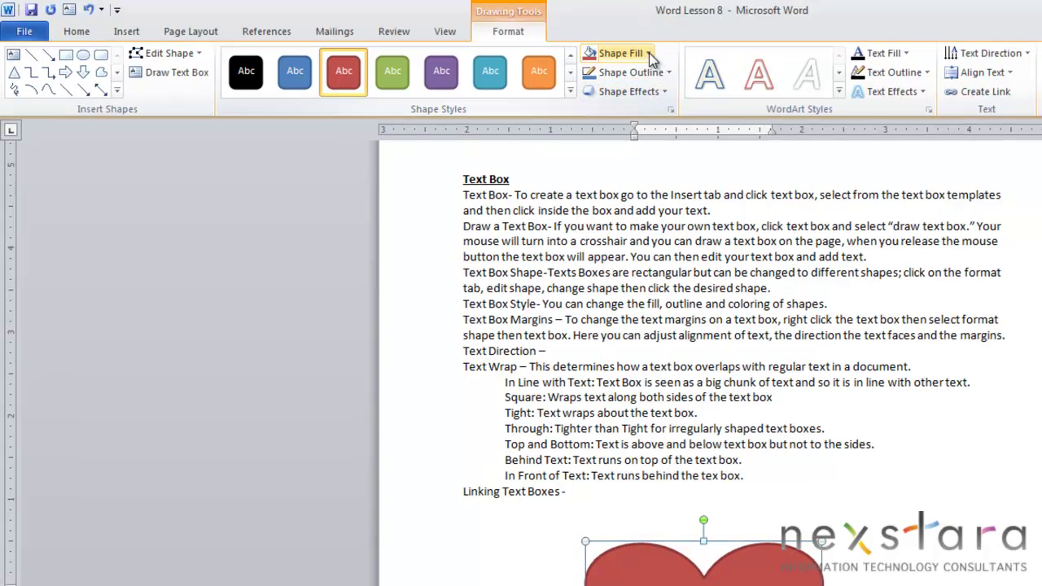
- Set the heart's fill to a medium blue and its outline to dark teal
{"action": "left_click", "coordinate": [649, 54]}
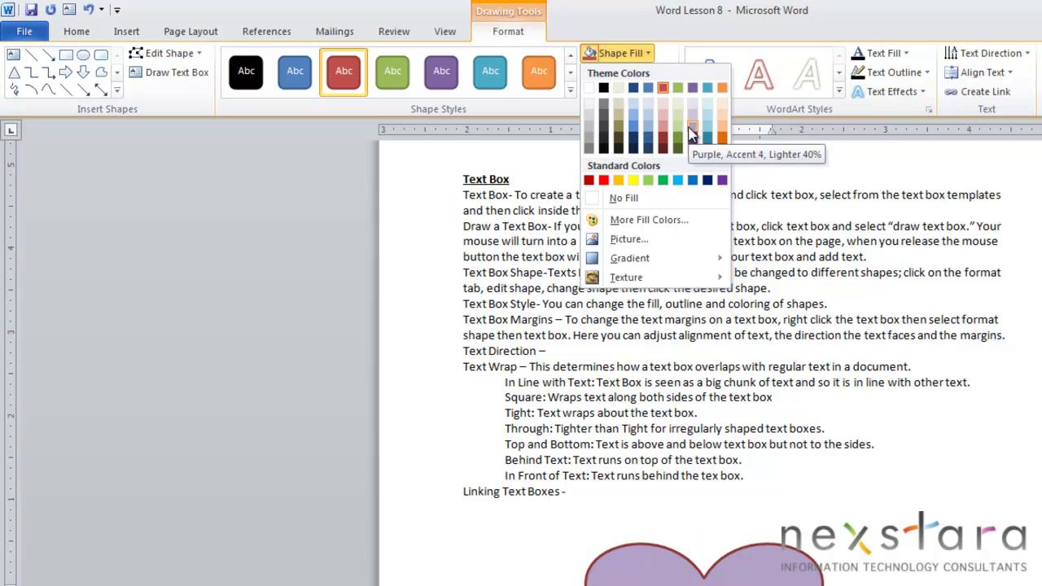
{"action": "left_click", "coordinate": [633, 129]}
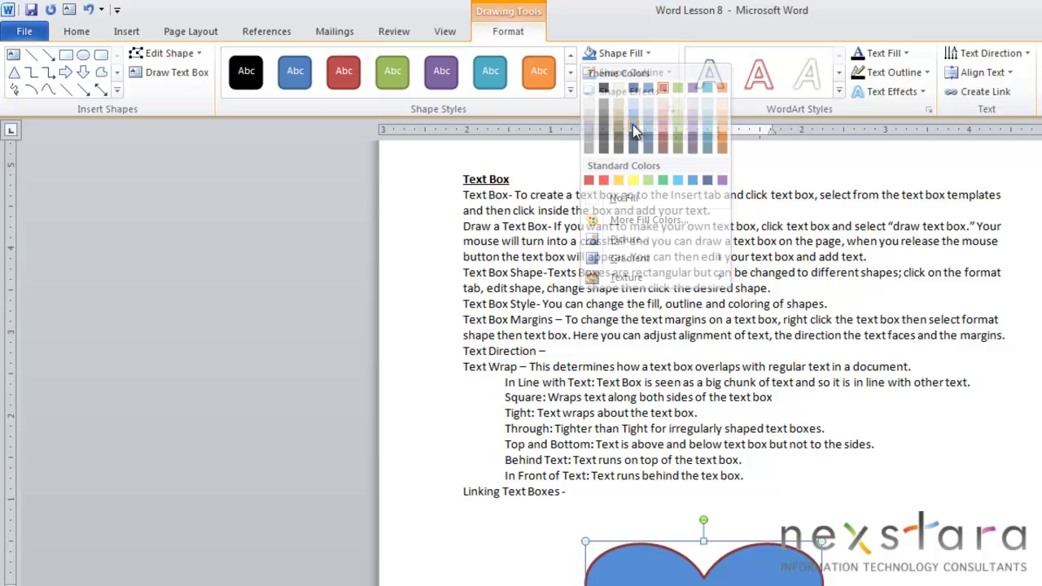
{"action": "left_click", "coordinate": [669, 72]}
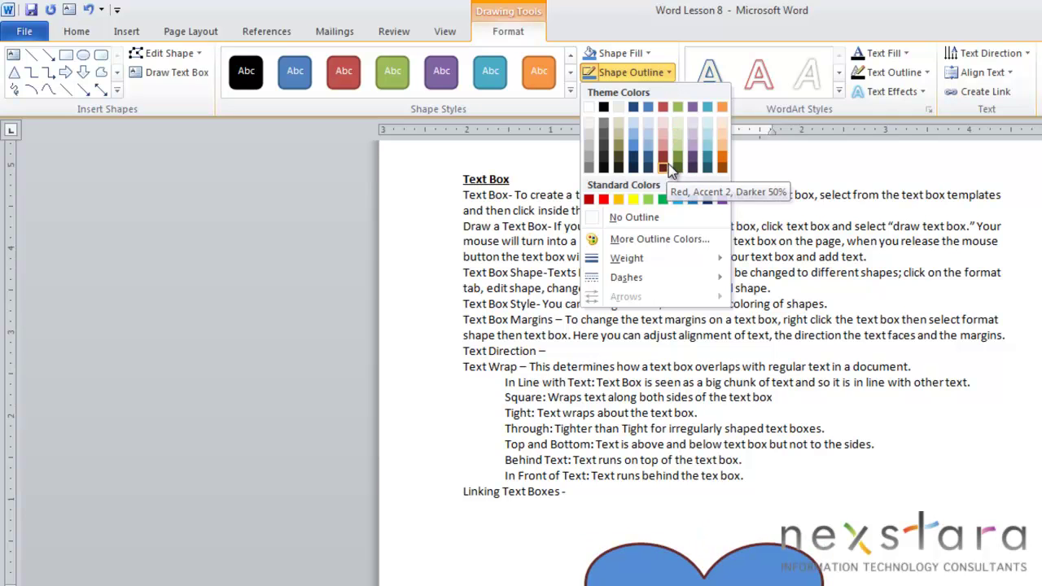
- Add an inner shadow along the upper-left edge of the heart
{"action": "left_click", "coordinate": [631, 91]}
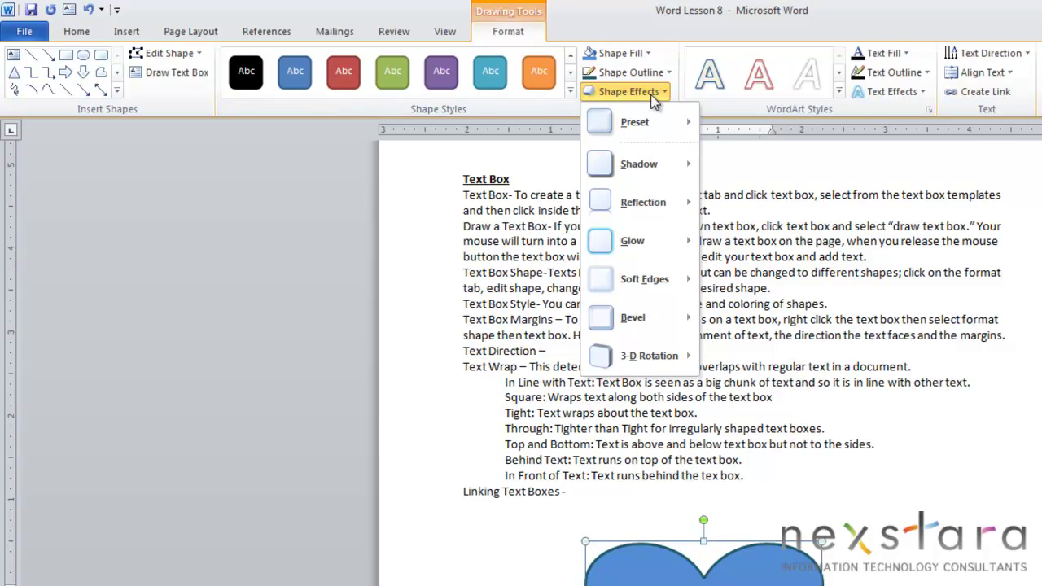
{"action": "mouse_move", "coordinate": [635, 166]}
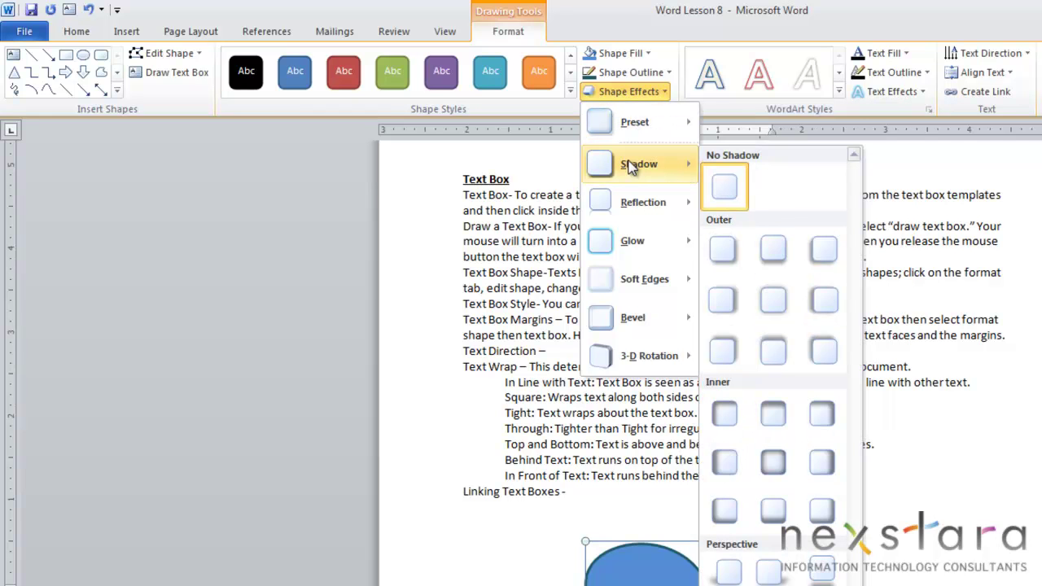
{"action": "left_click", "coordinate": [743, 418]}
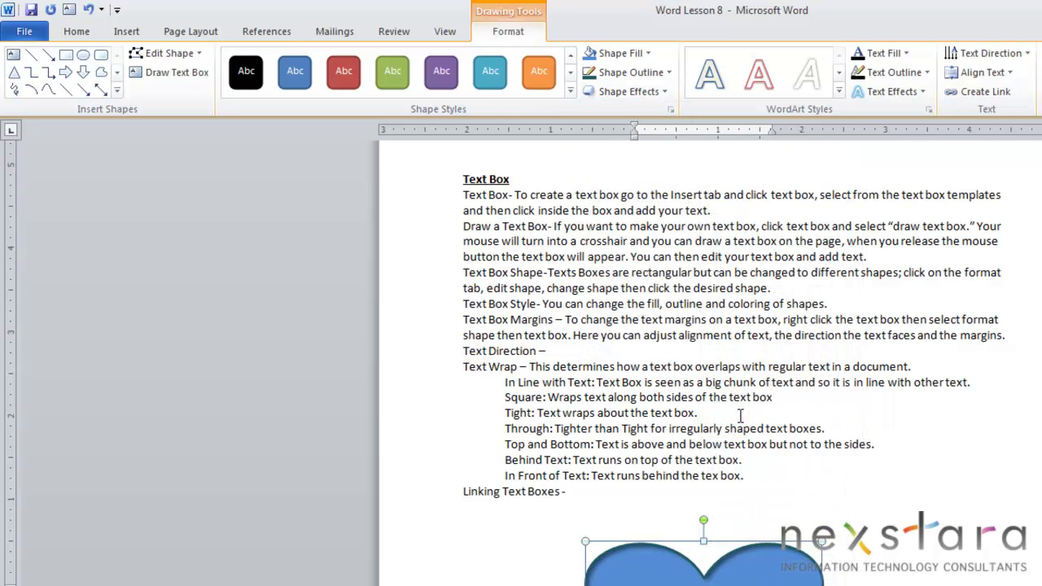
- Look through the soft edge and glow effects and try a 3-D rotation preset on the heart
{"action": "left_click", "coordinate": [649, 94]}
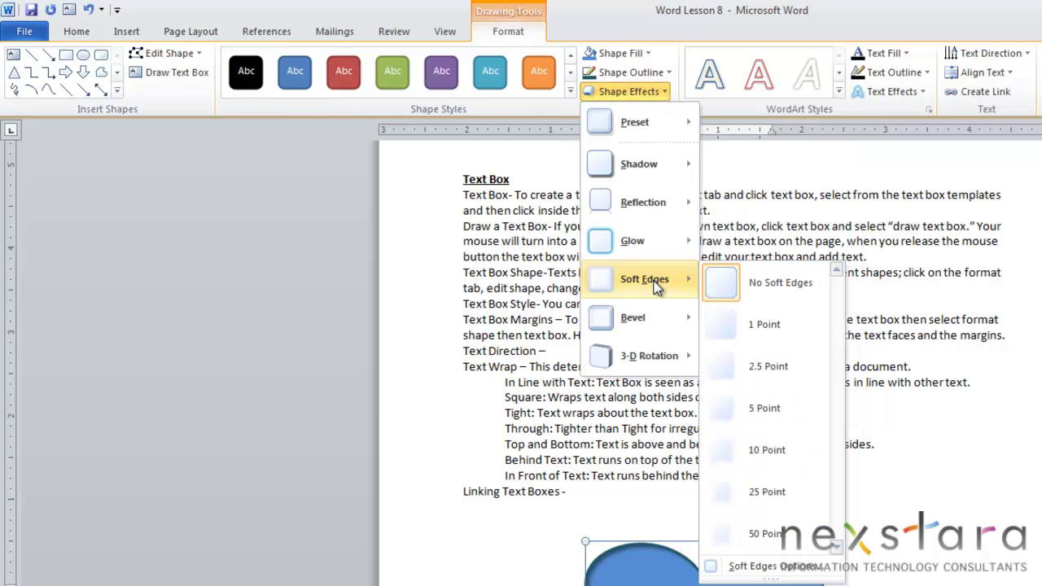
{"action": "mouse_move", "coordinate": [631, 320]}
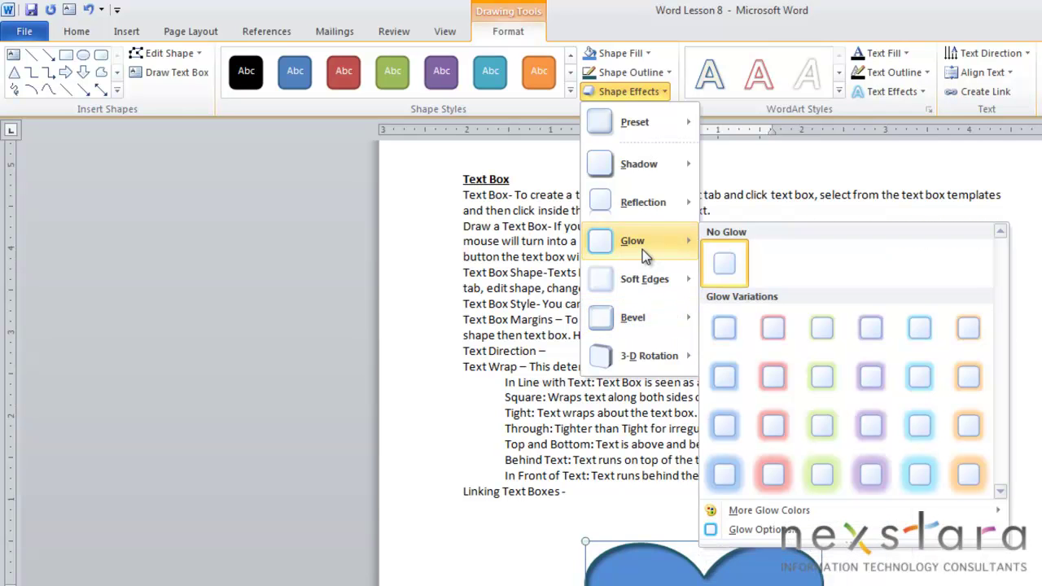
{"action": "mouse_move", "coordinate": [670, 352]}
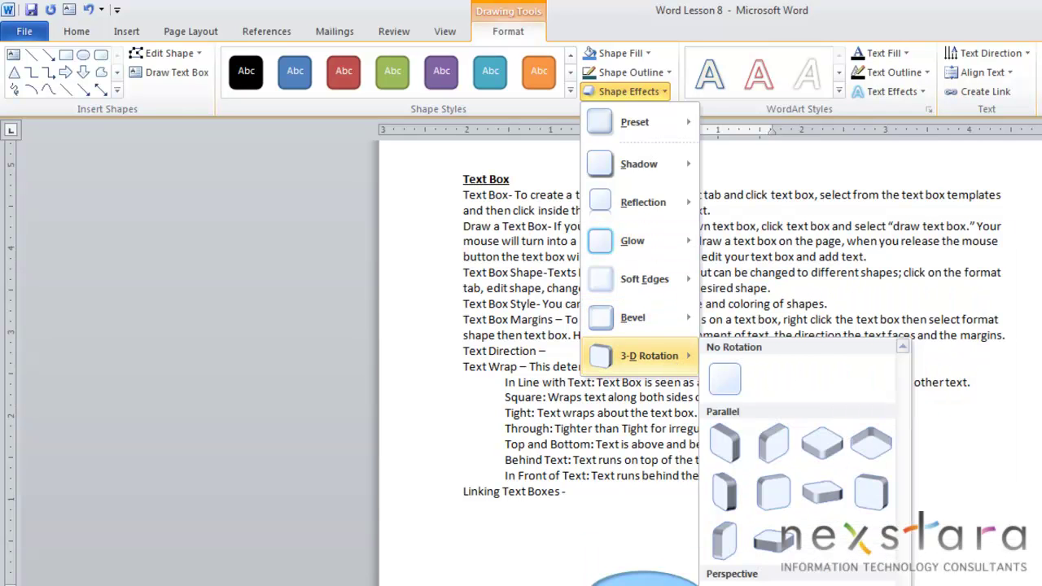
{"action": "left_click", "coordinate": [884, 562]}
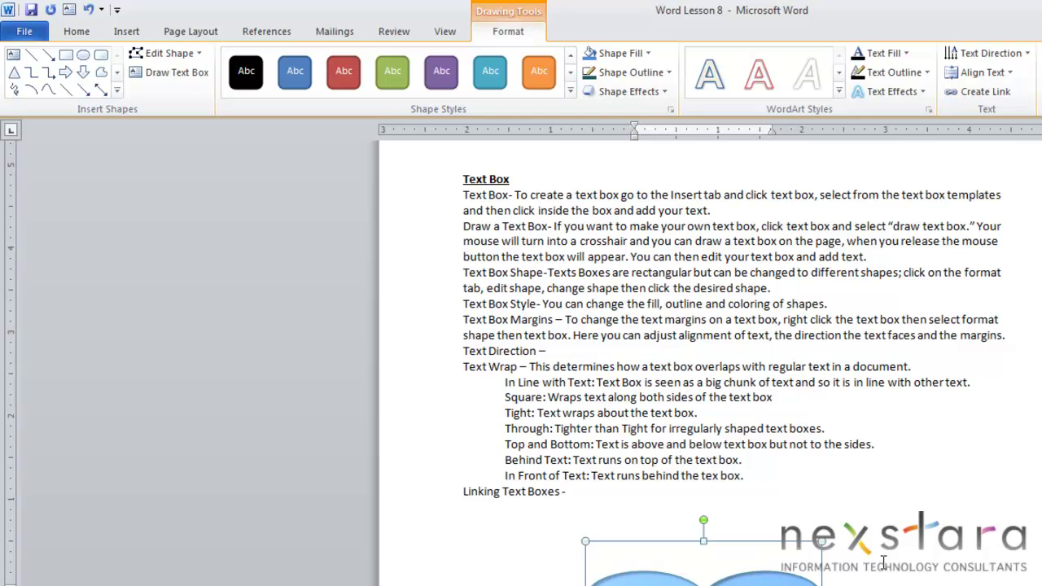
{"action": "left_click", "coordinate": [883, 562]}
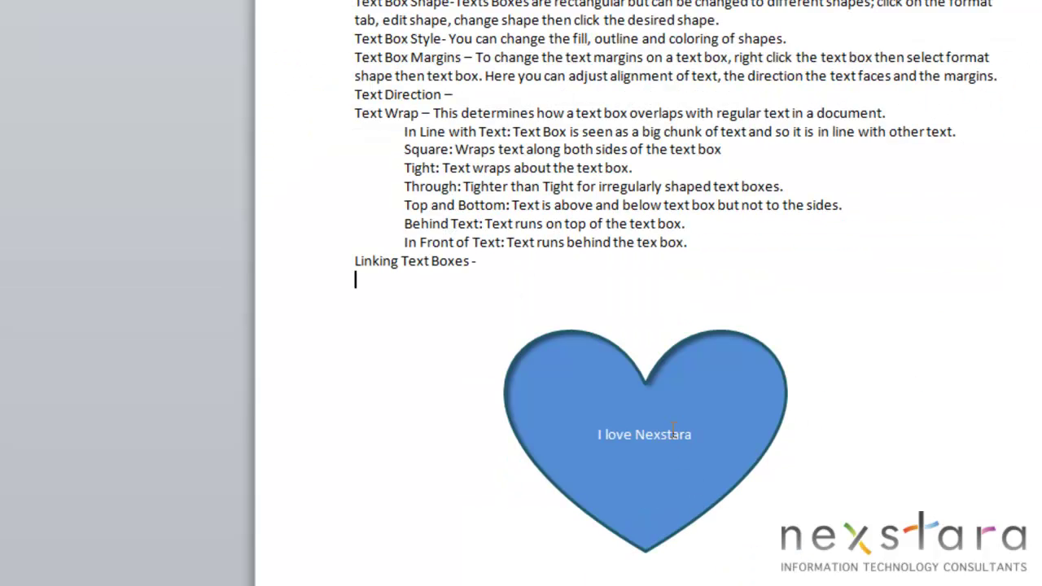
- Select the text "I love Nexstara" in the heart and set its text fill to light purple
{"action": "left_click", "coordinate": [667, 433]}
{"action": "double_click", "coordinate": [663, 434]}
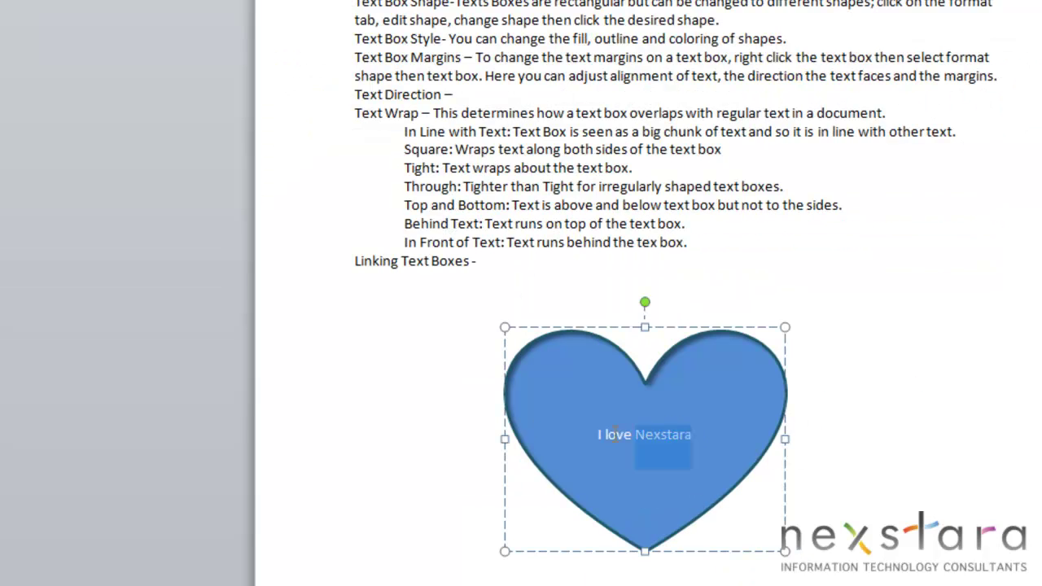
{"action": "left_click_drag", "start_coordinate": [614, 431], "coordinate": [535, 432]}
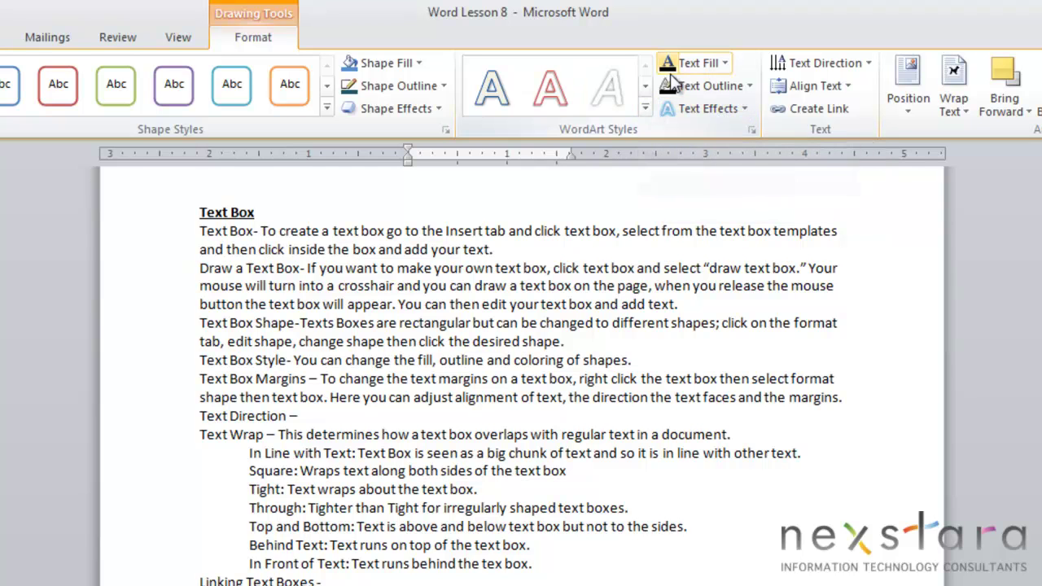
{"action": "left_click", "coordinate": [705, 65]}
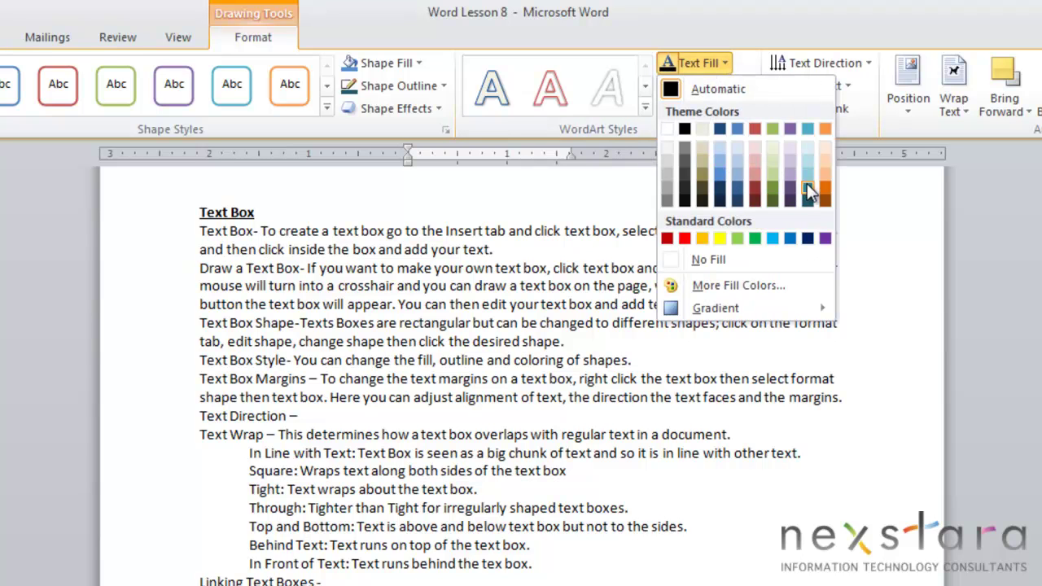
{"action": "left_click", "coordinate": [788, 164]}
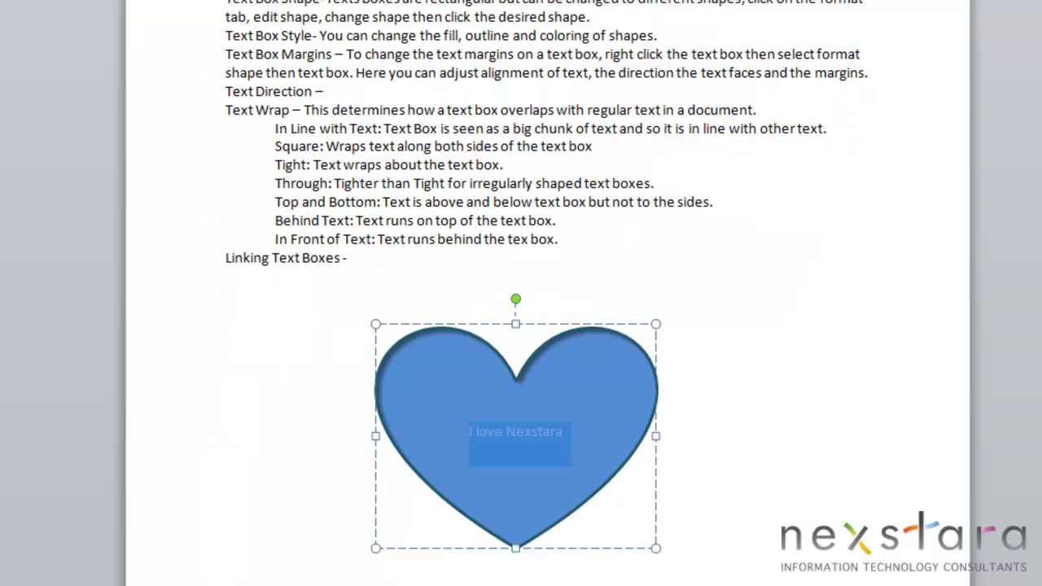
- Review the outline, text effect and WordArt style options available for the heart's text
{"action": "left_click", "coordinate": [619, 78]}
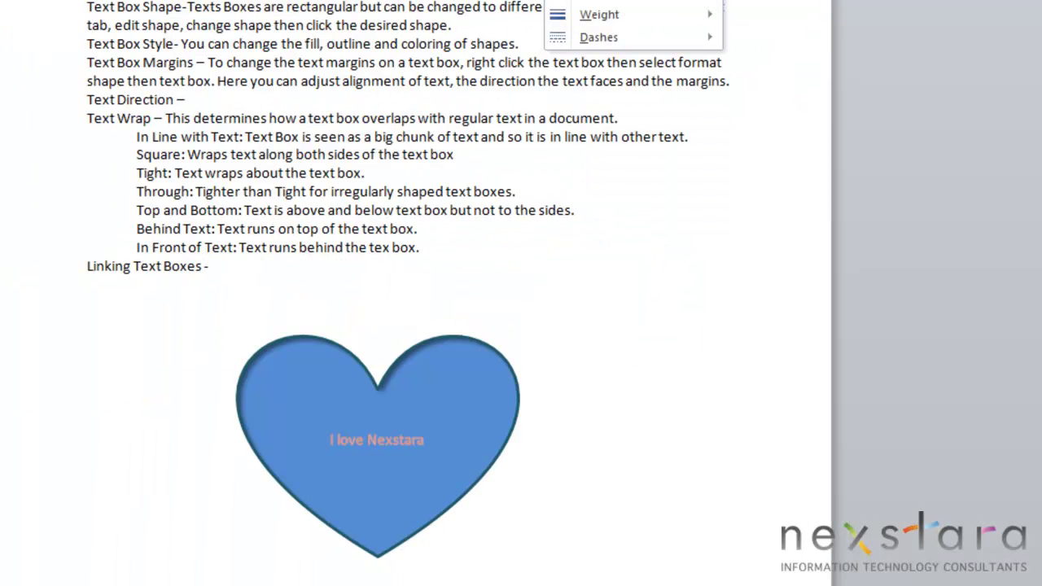
{"action": "left_click", "coordinate": [612, 101]}
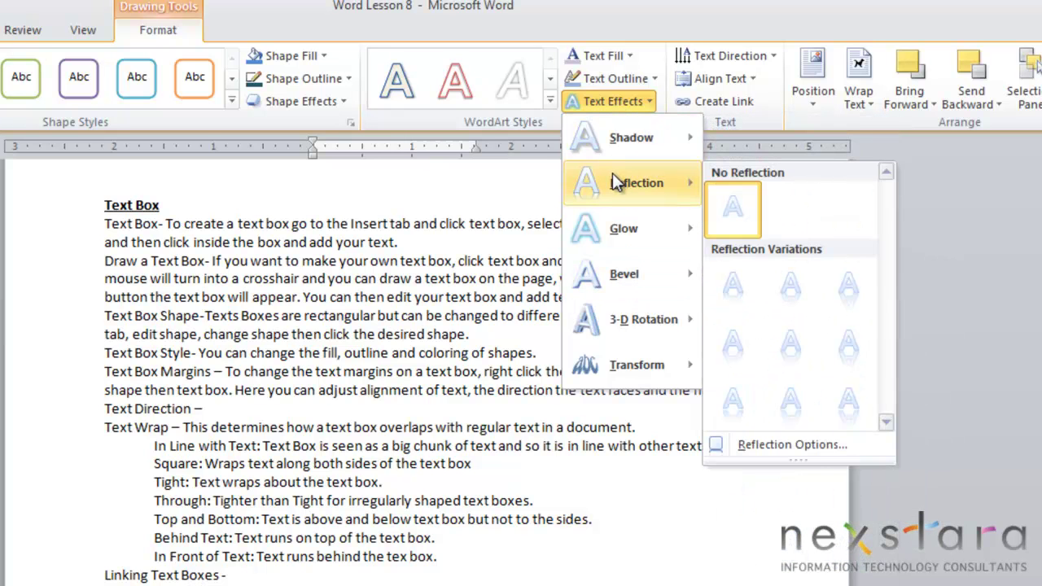
{"action": "left_click", "coordinate": [551, 100]}
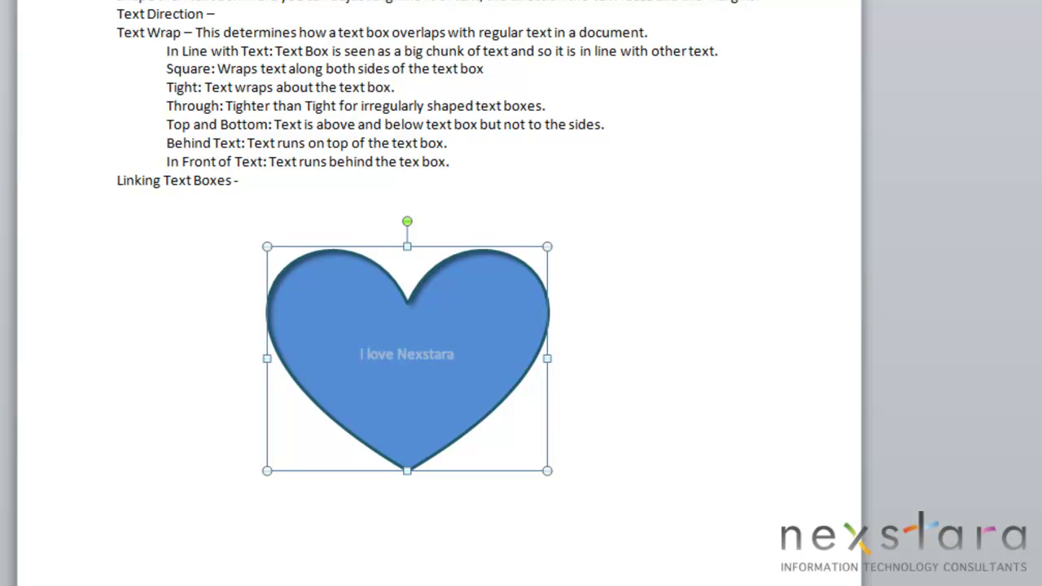
- In the heart's shape formatting settings, set the text's vertical alignment to Middle and rotate all text 270°
{"action": "right_click", "coordinate": [477, 308]}
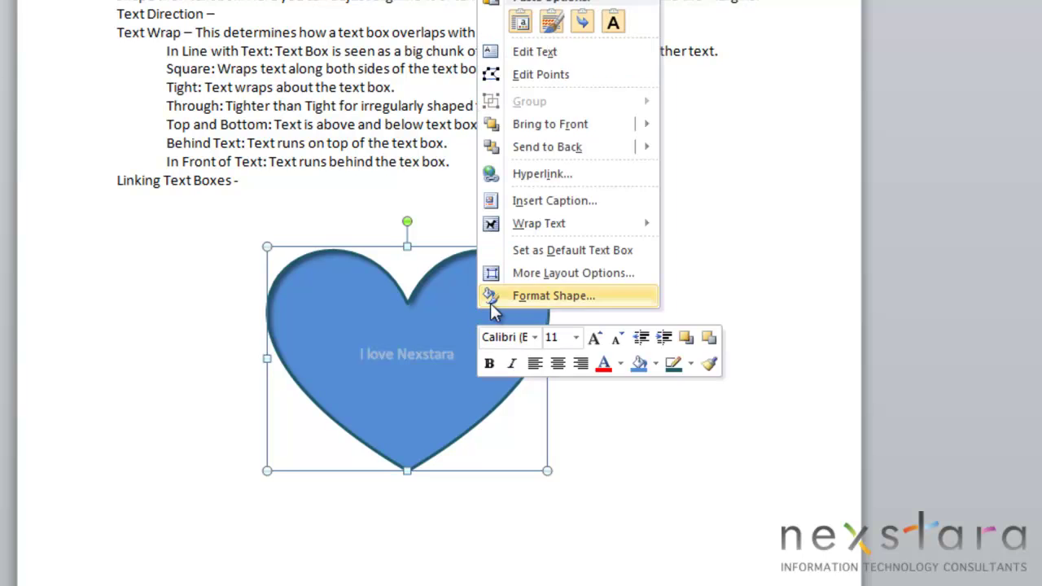
{"action": "left_click", "coordinate": [492, 297]}
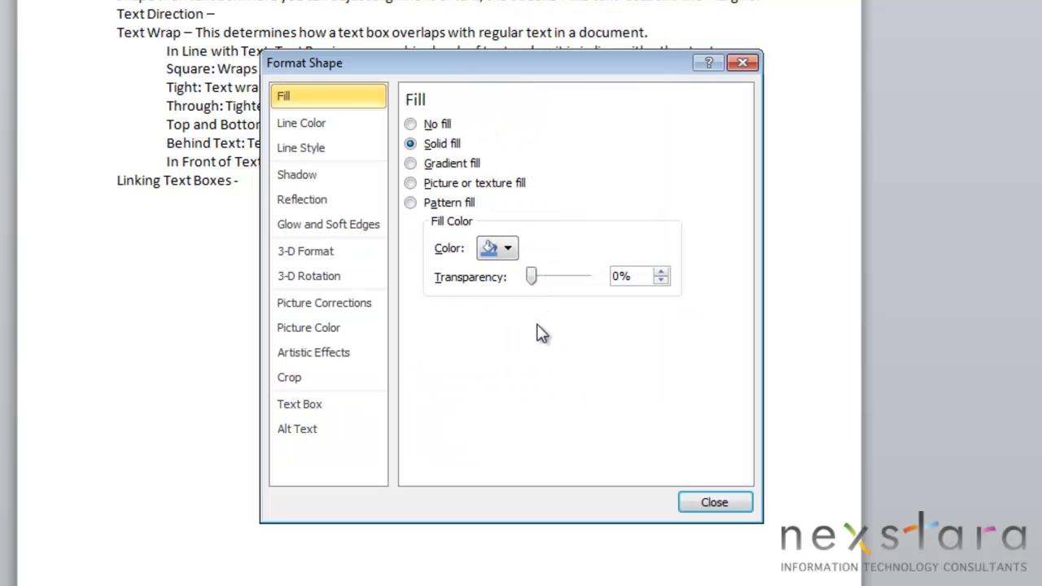
{"action": "left_click", "coordinate": [355, 129]}
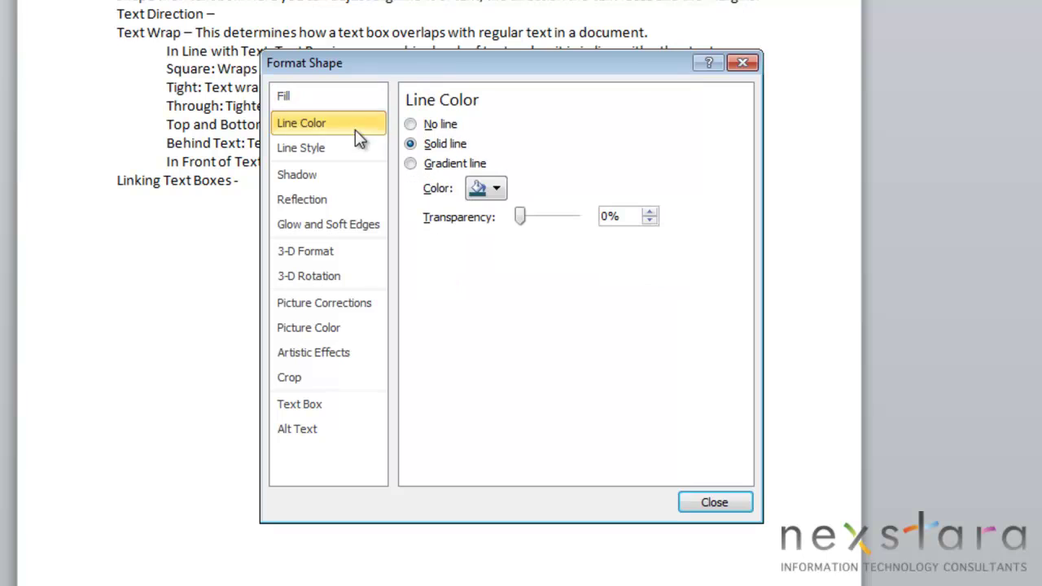
{"action": "left_click", "coordinate": [351, 148]}
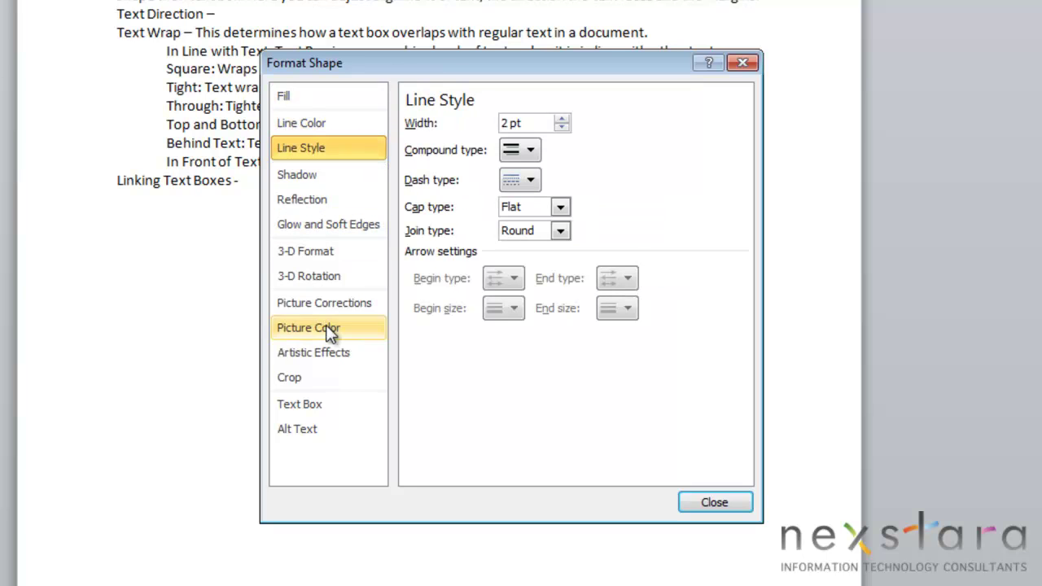
{"action": "left_click", "coordinate": [337, 412]}
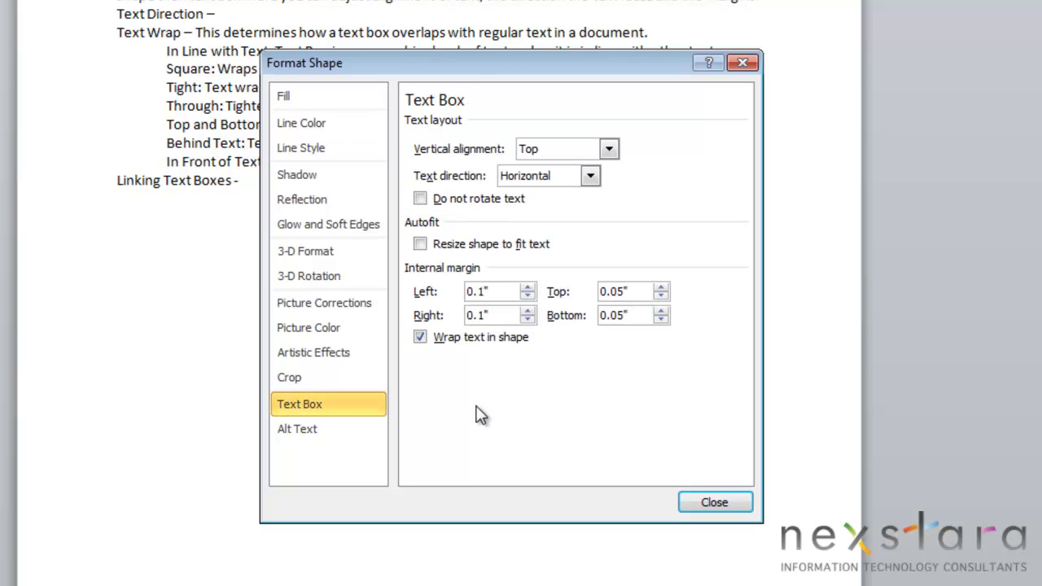
{"action": "left_click", "coordinate": [608, 152]}
{"action": "left_click", "coordinate": [578, 254]}
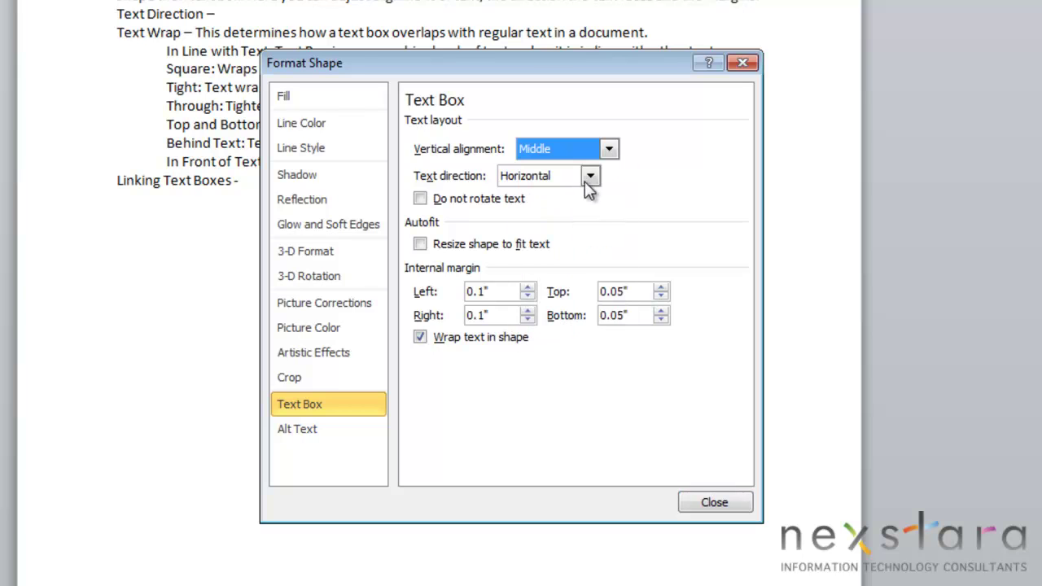
{"action": "left_click", "coordinate": [590, 177]}
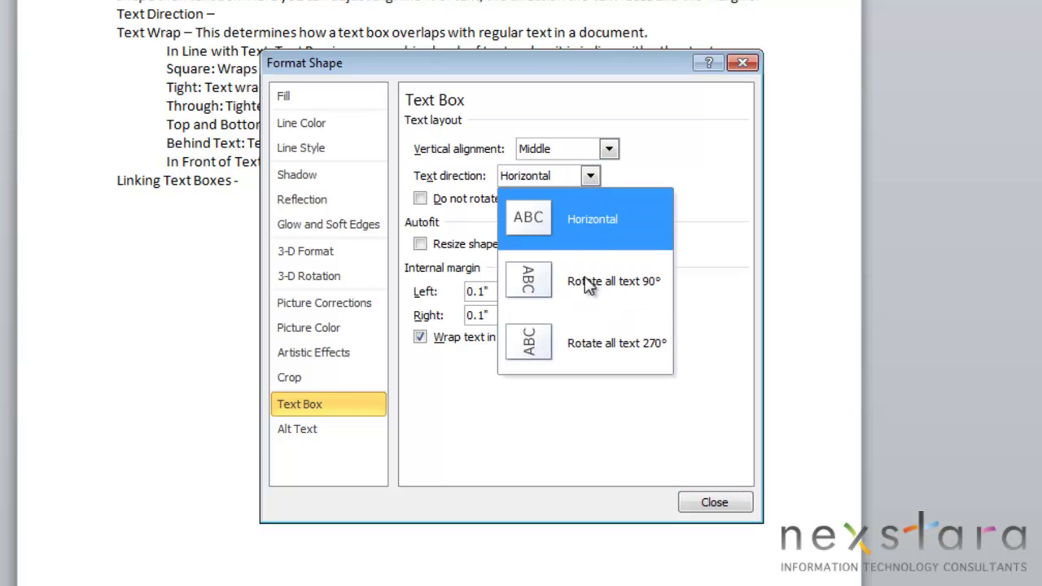
{"action": "left_click", "coordinate": [596, 343]}
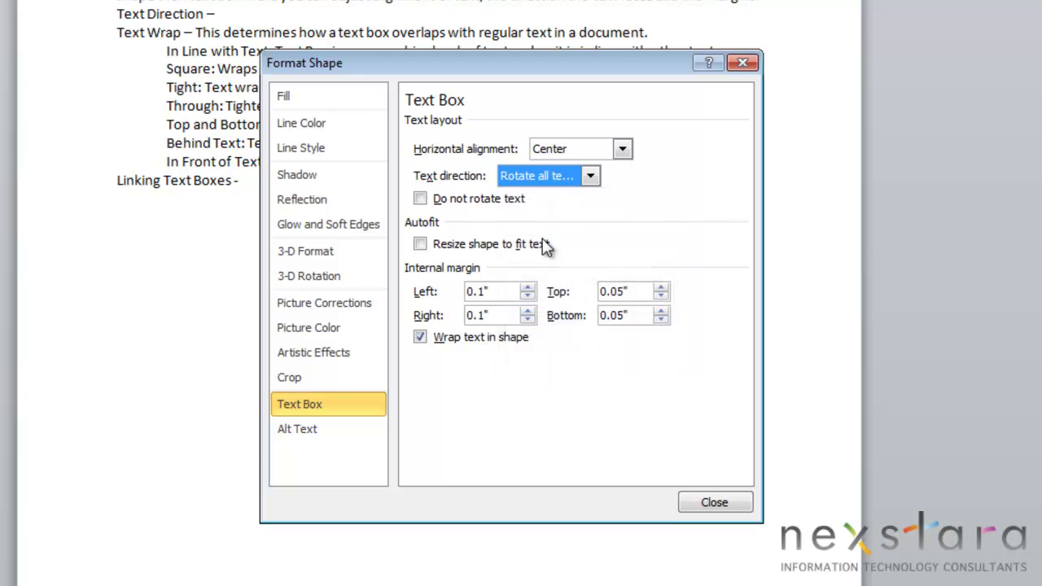
- Set the heart's left internal margin to 0.2", adjust its right internal margin and close the shape formatting settings
{"action": "left_click", "coordinate": [528, 286]}
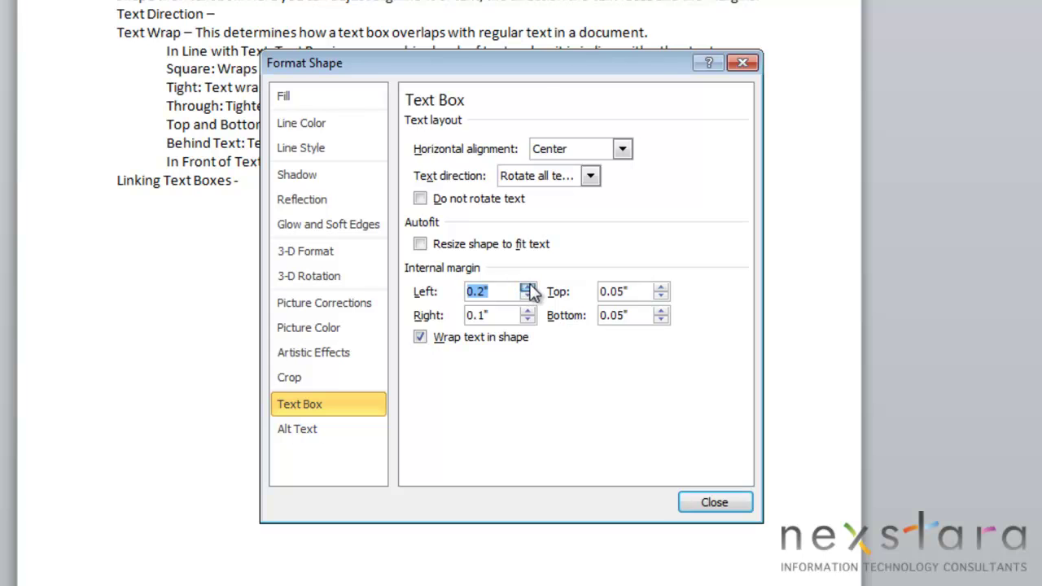
{"action": "left_click", "coordinate": [528, 319]}
{"action": "left_click", "coordinate": [747, 502]}
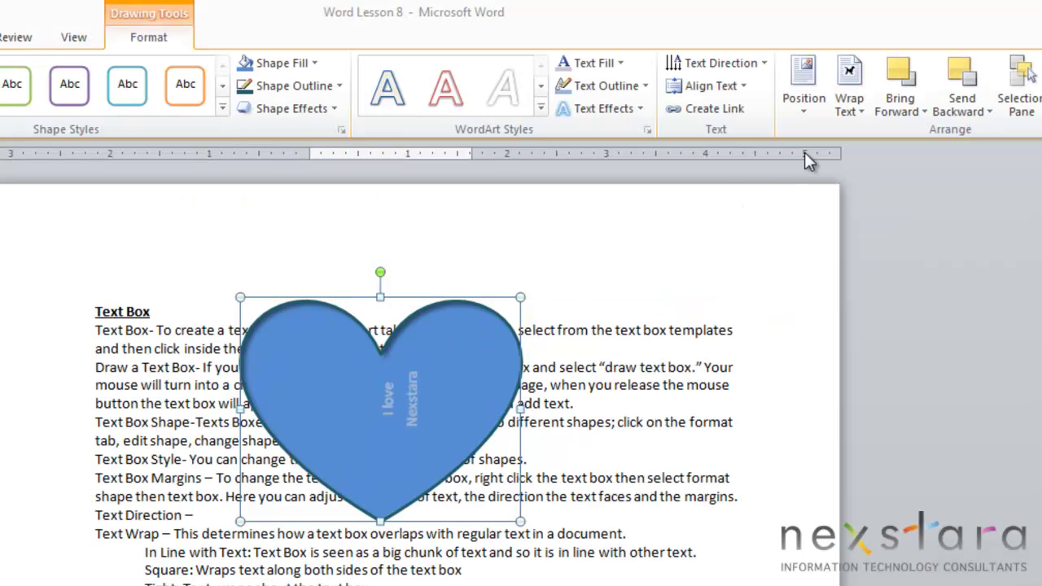
- Set the heart text box's text wrapping to In Front of Text
{"action": "left_click", "coordinate": [857, 91]}
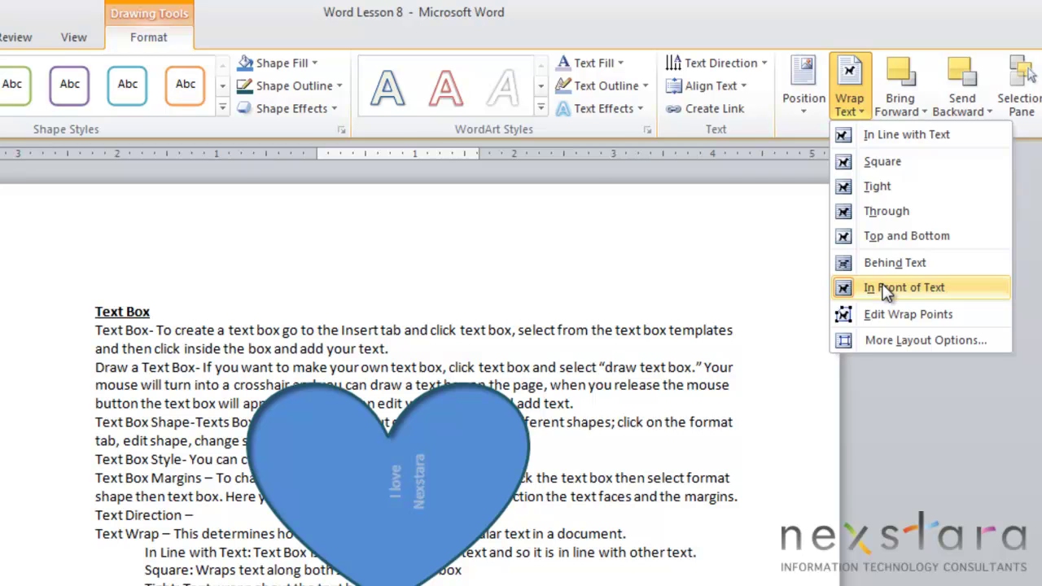
{"action": "left_click", "coordinate": [886, 289]}
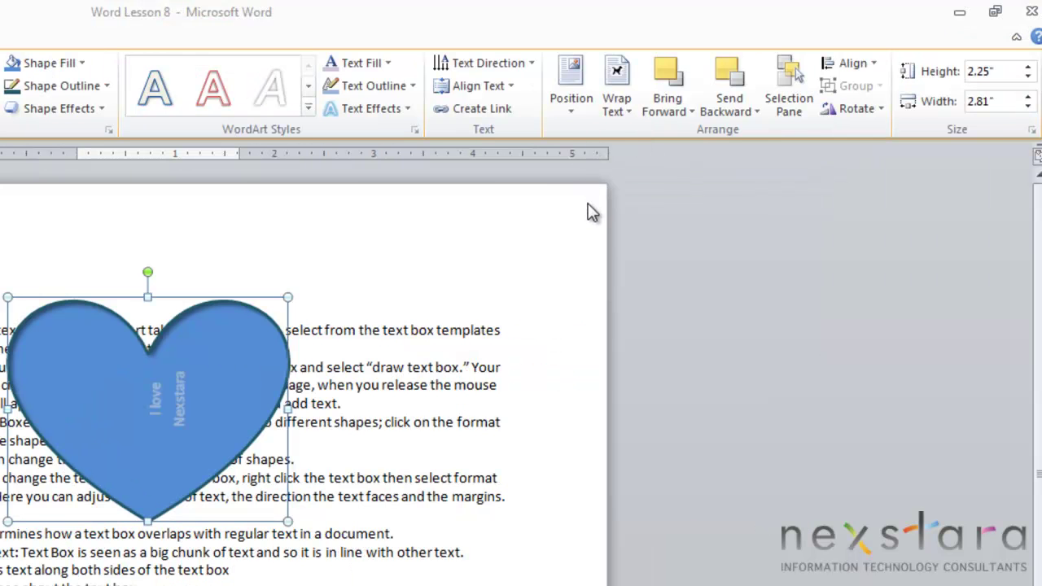